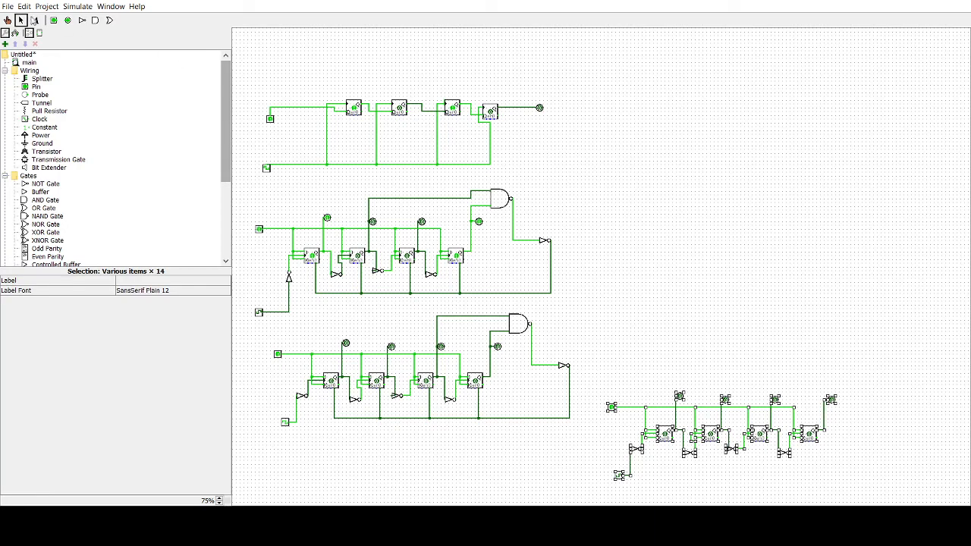
- Place a D flip-flop in the empty canvas area beside the existing circuits
click(220, 498)
click(220, 498)
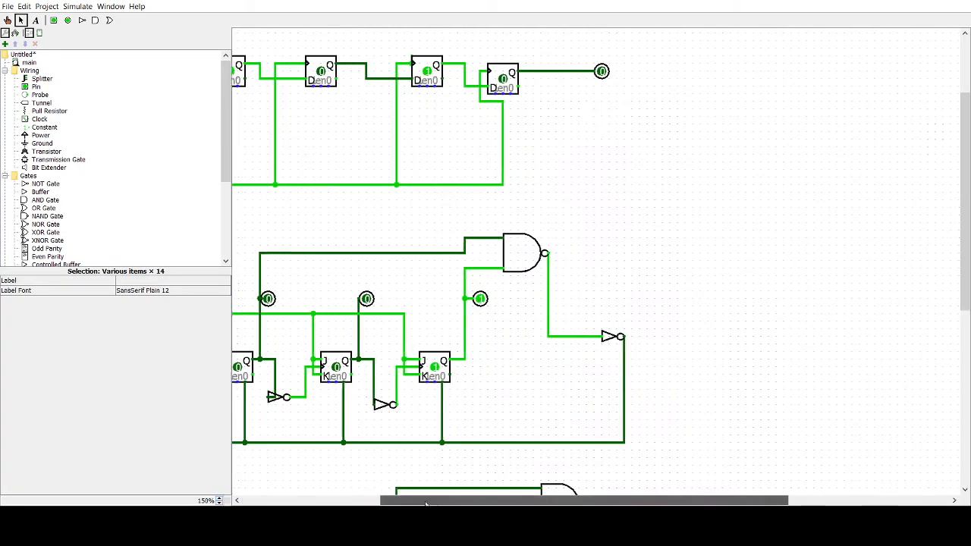
drag(426, 503, 586, 502)
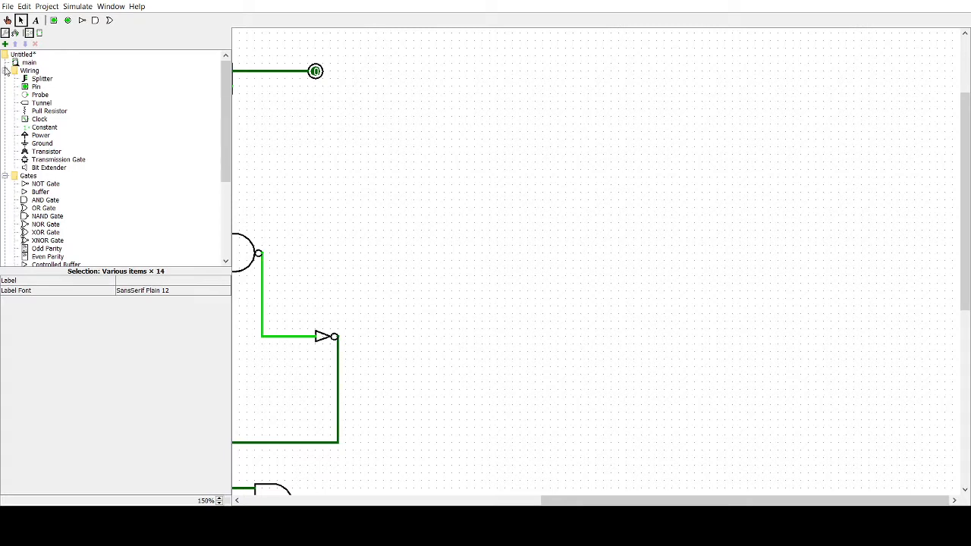
click(5, 71)
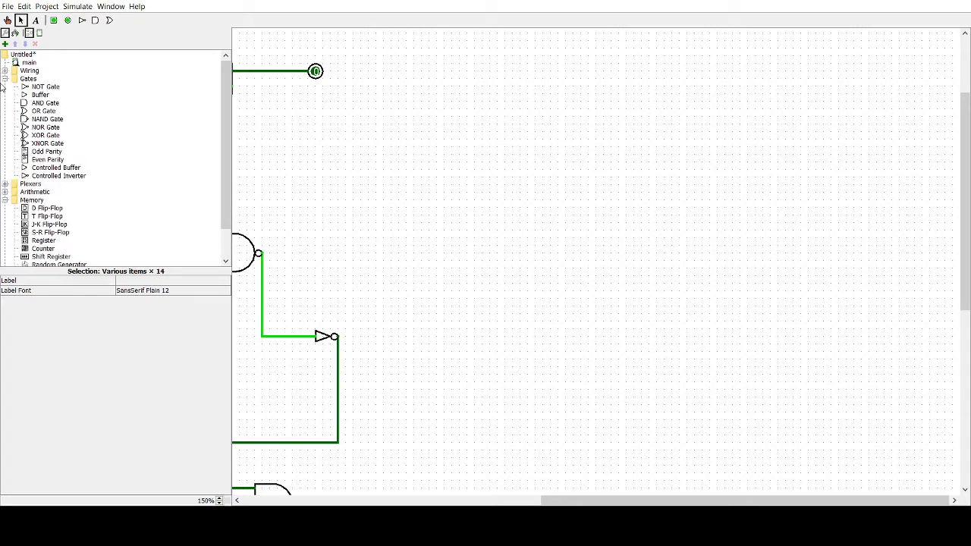
click(5, 79)
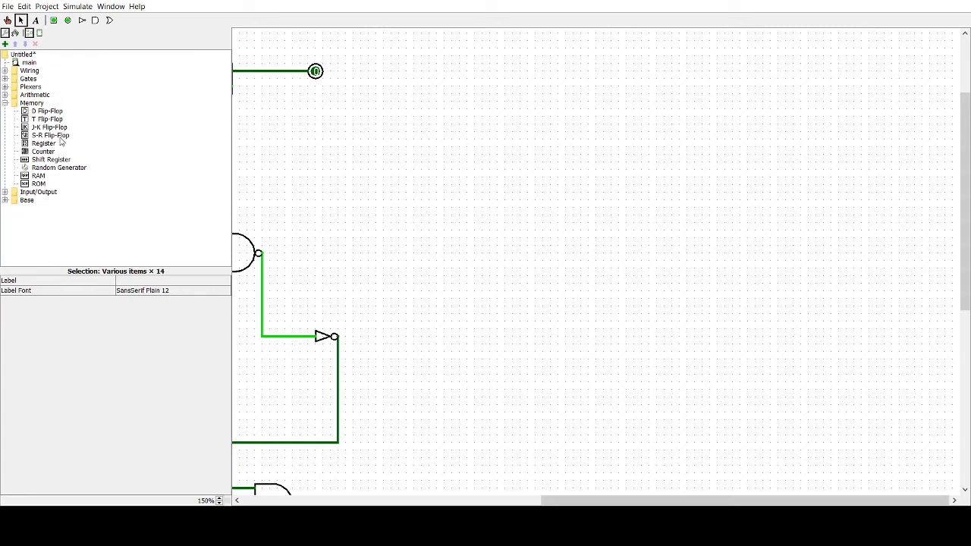
click(34, 112)
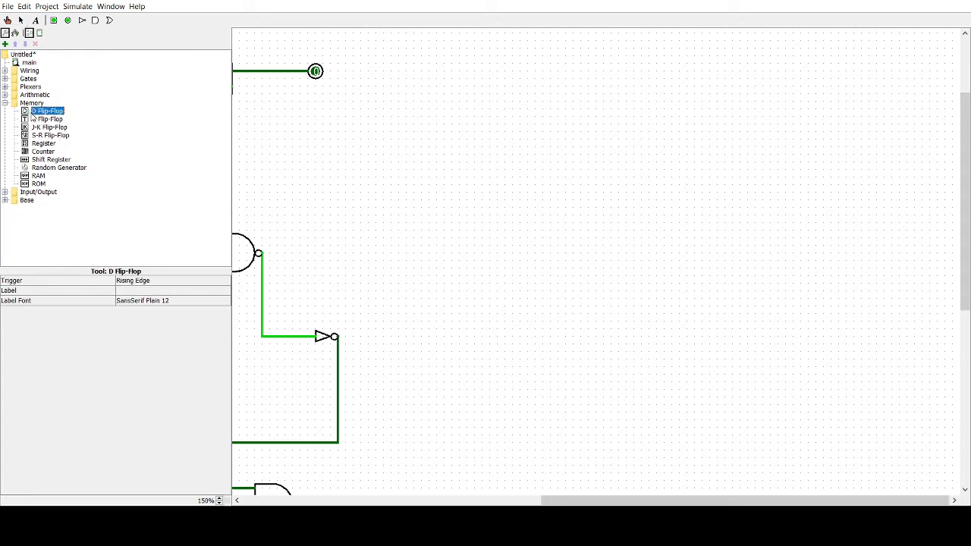
click(502, 160)
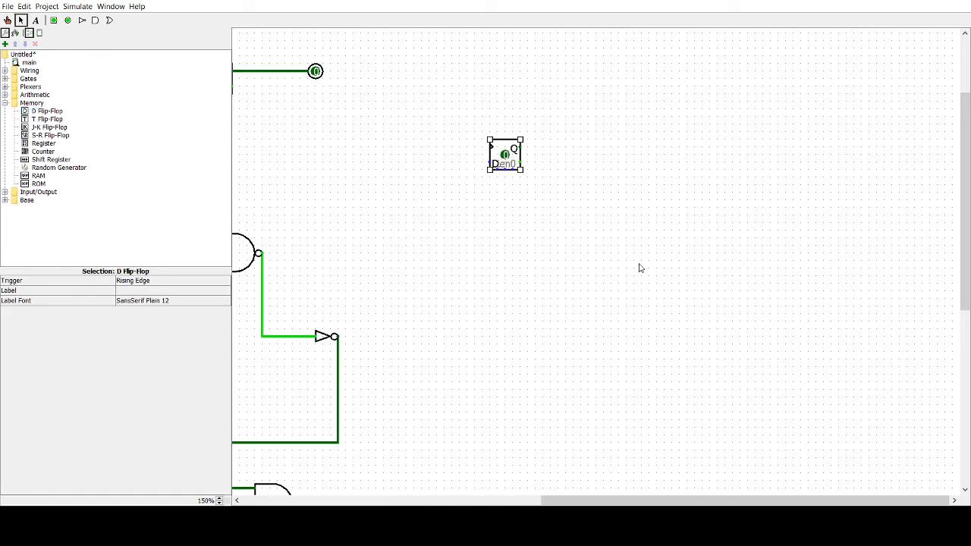
click(220, 498)
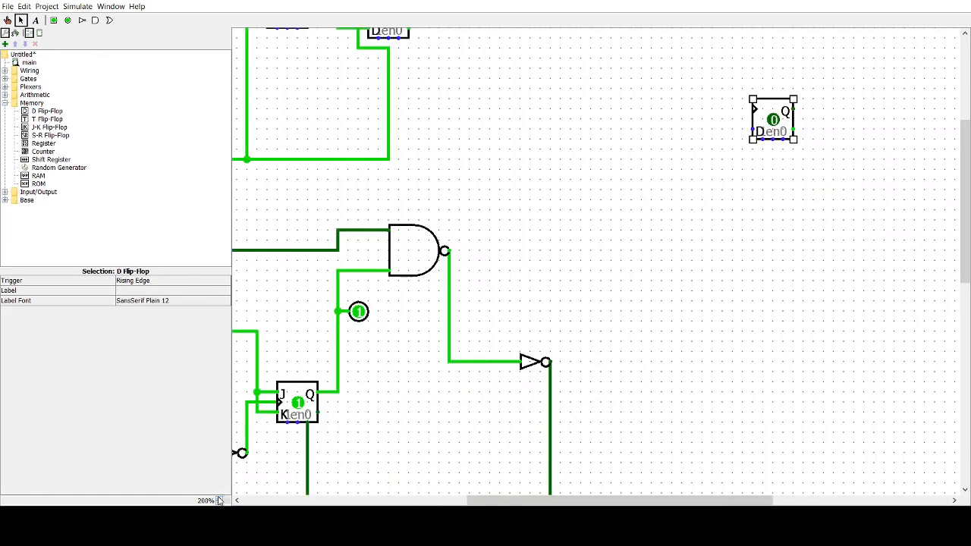
click(220, 498)
drag(859, 308, 772, 350)
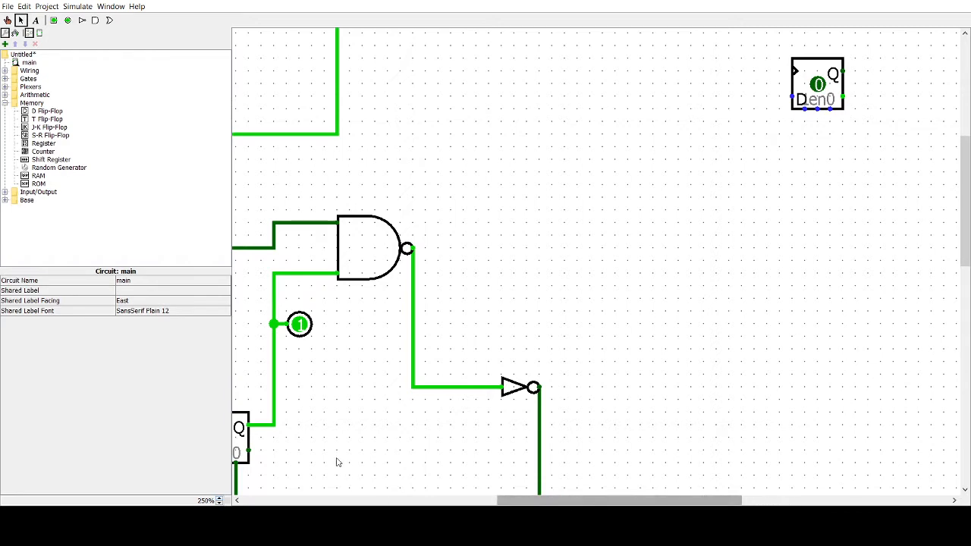
click(220, 498)
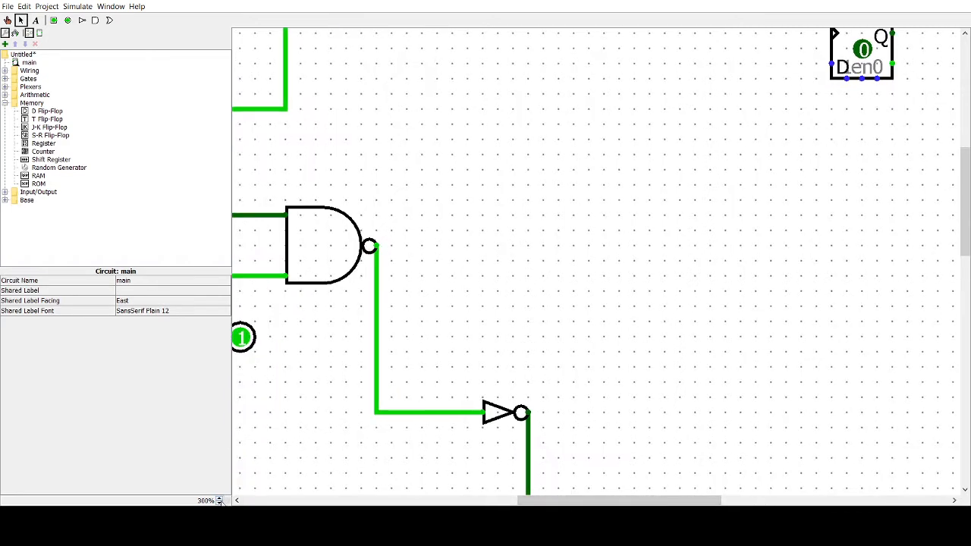
click(219, 502)
click(219, 502)
click(219, 503)
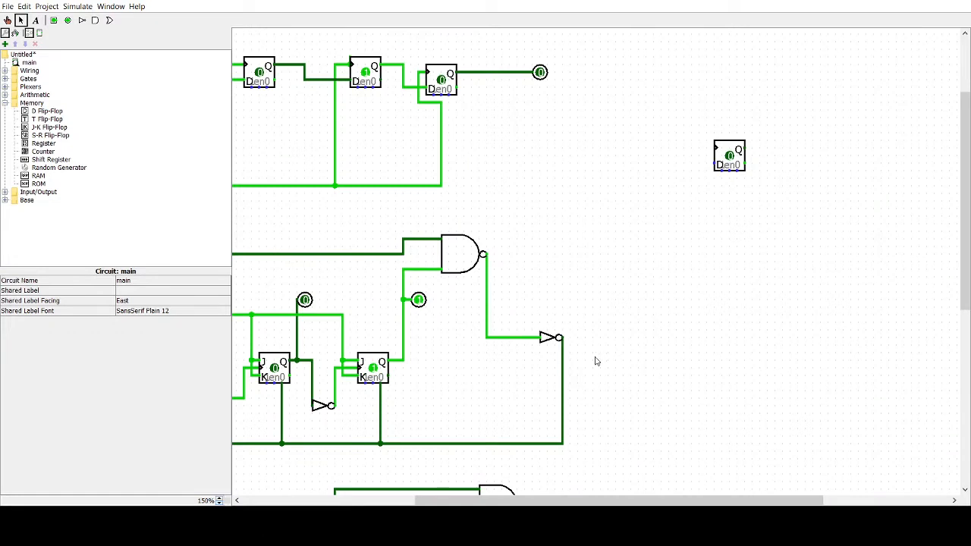
- Place three more D flip-flops in a horizontal row with the first one, leaving space between them
drag(674, 500, 799, 505)
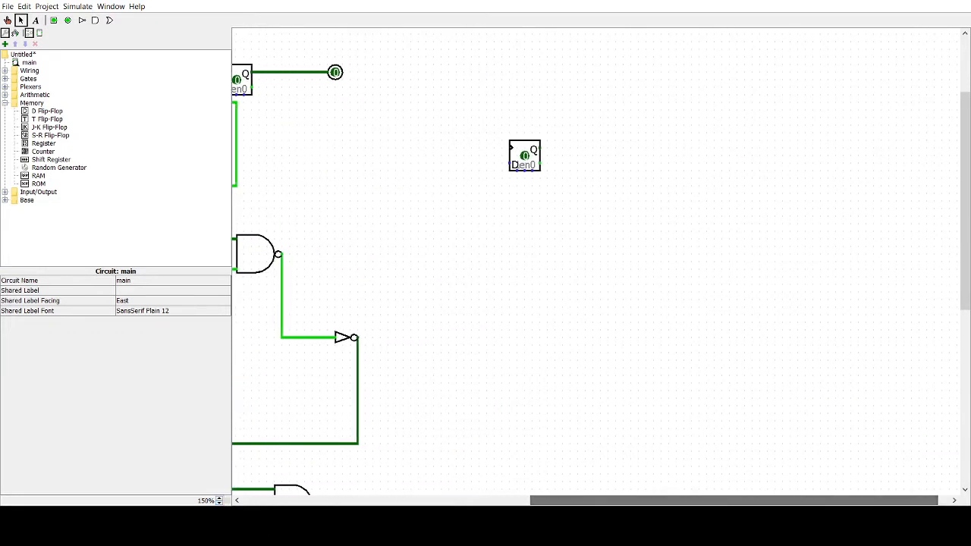
click(50, 111)
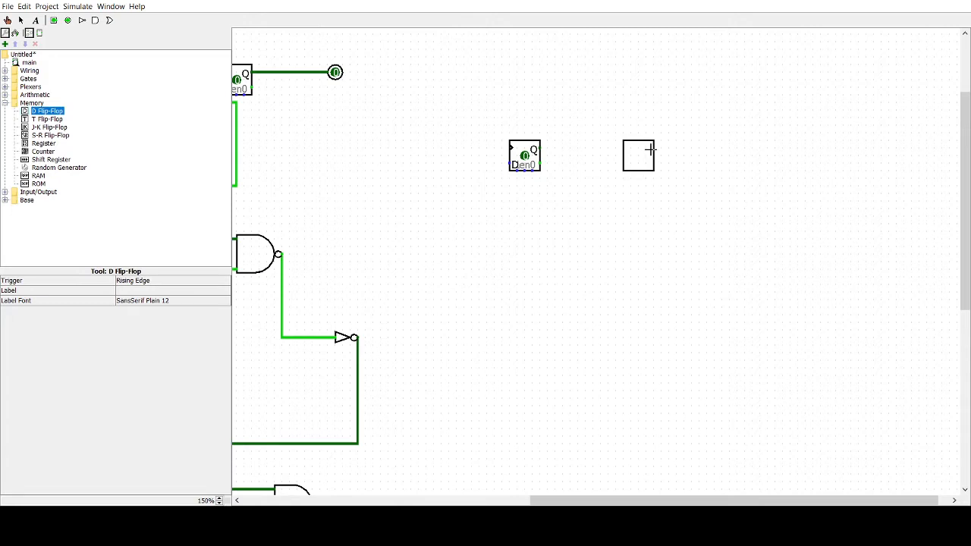
click(649, 149)
click(52, 112)
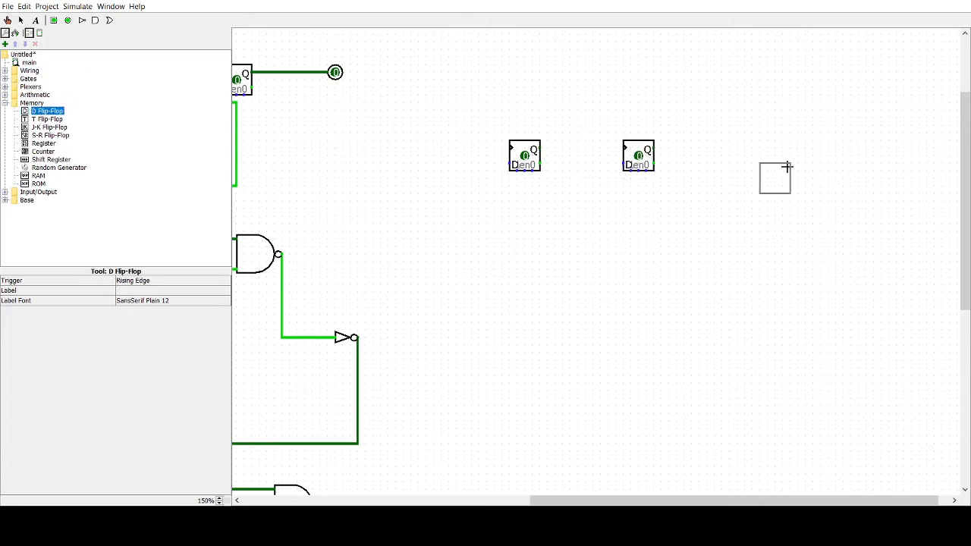
click(763, 150)
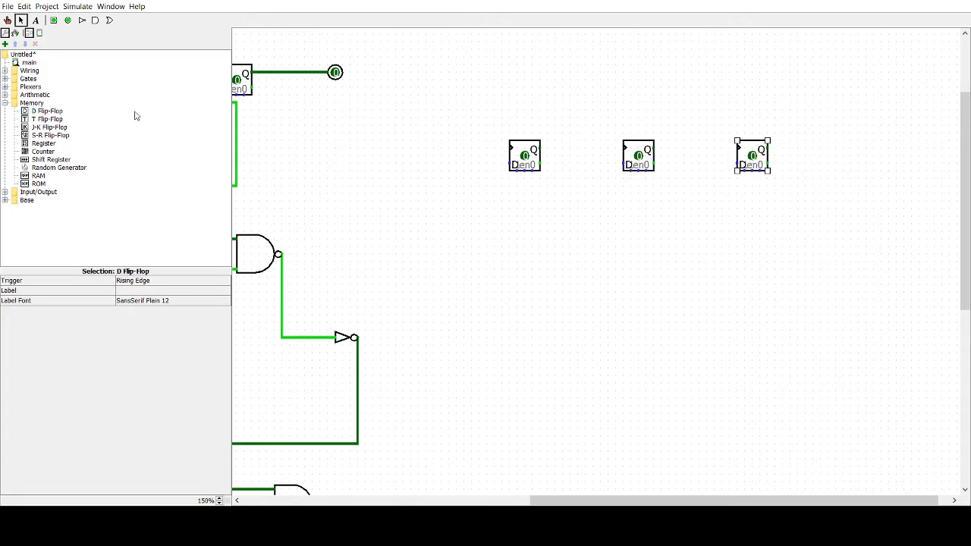
click(50, 112)
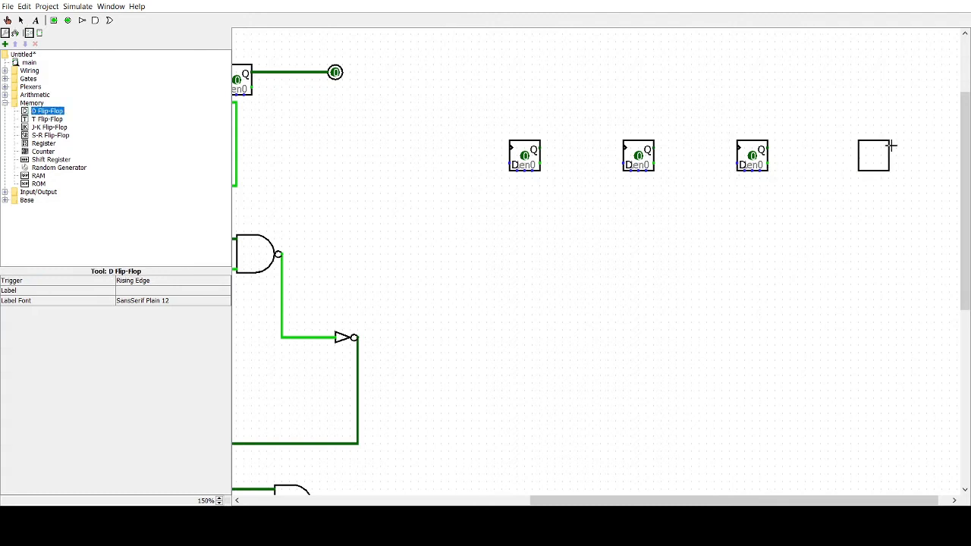
click(889, 151)
drag(755, 161, 754, 145)
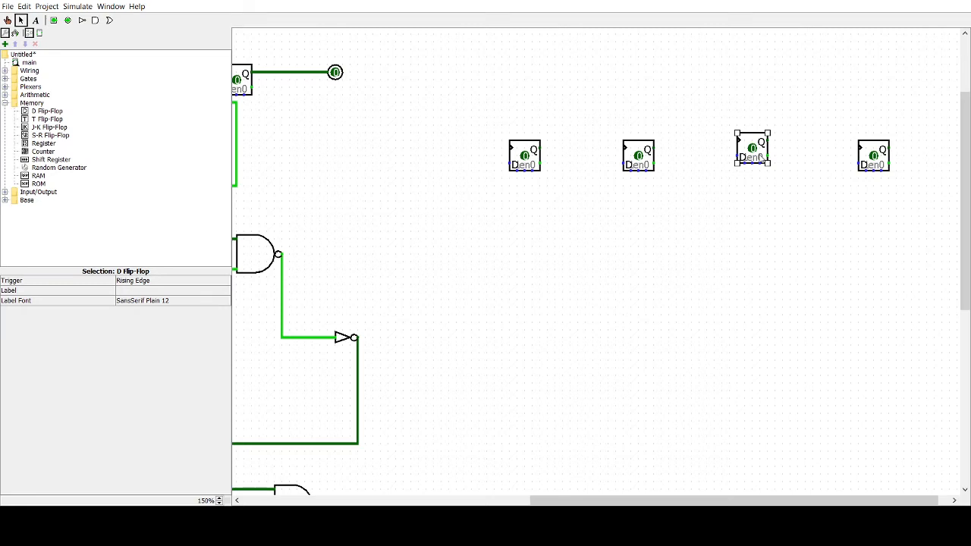
scroll(760, 157, down, 2)
click(762, 185)
click(758, 152)
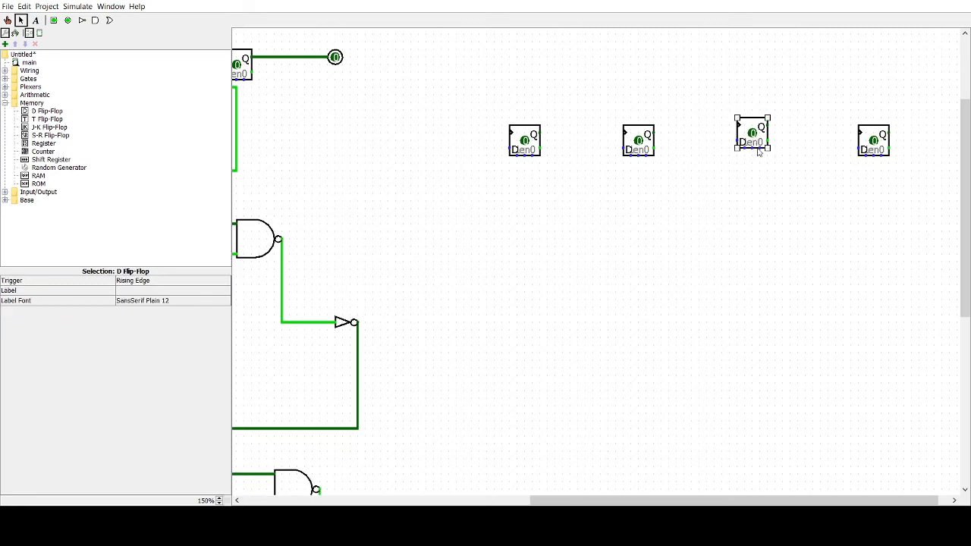
scroll(758, 152, down, 1)
drag(758, 151, 758, 151)
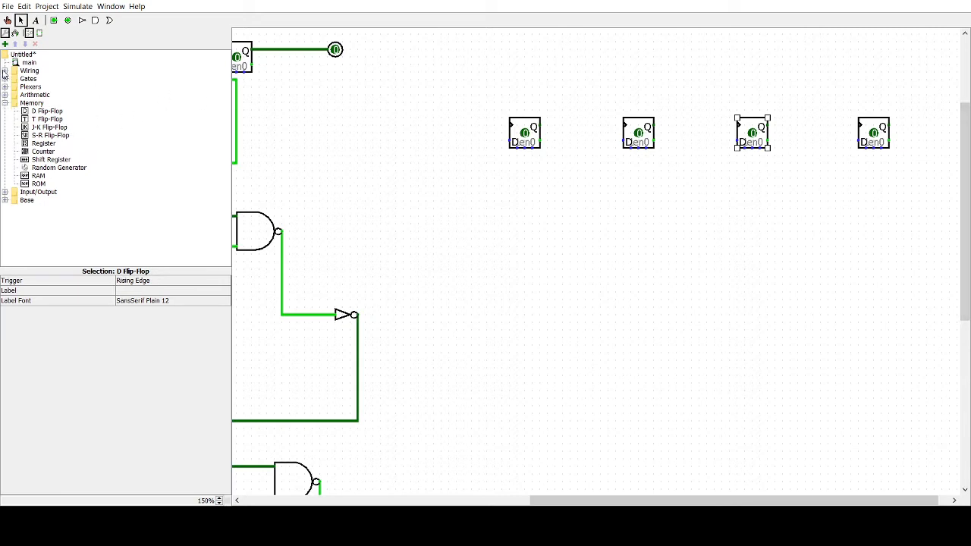
- Add a clock below the row of flip-flops and wire it to the clock inputs of all four
click(5, 70)
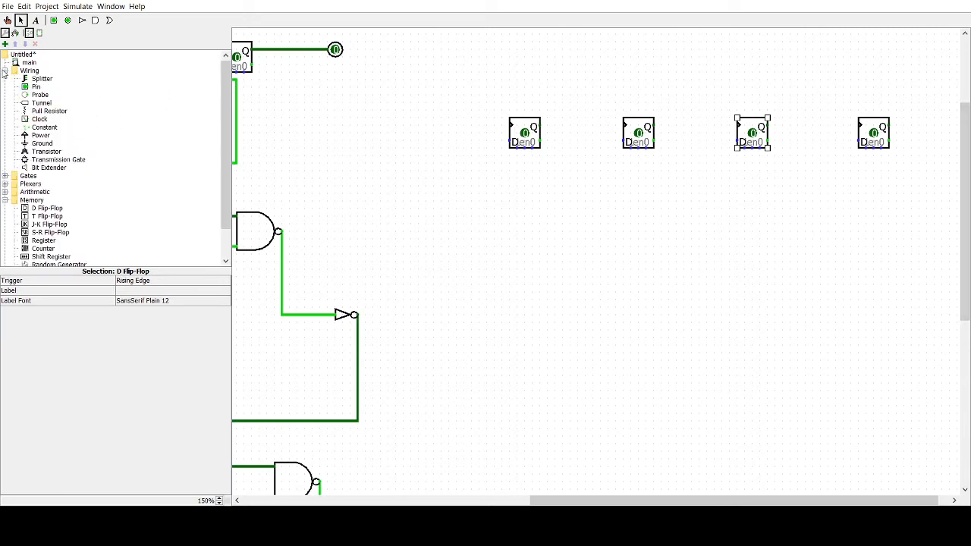
click(38, 120)
click(414, 202)
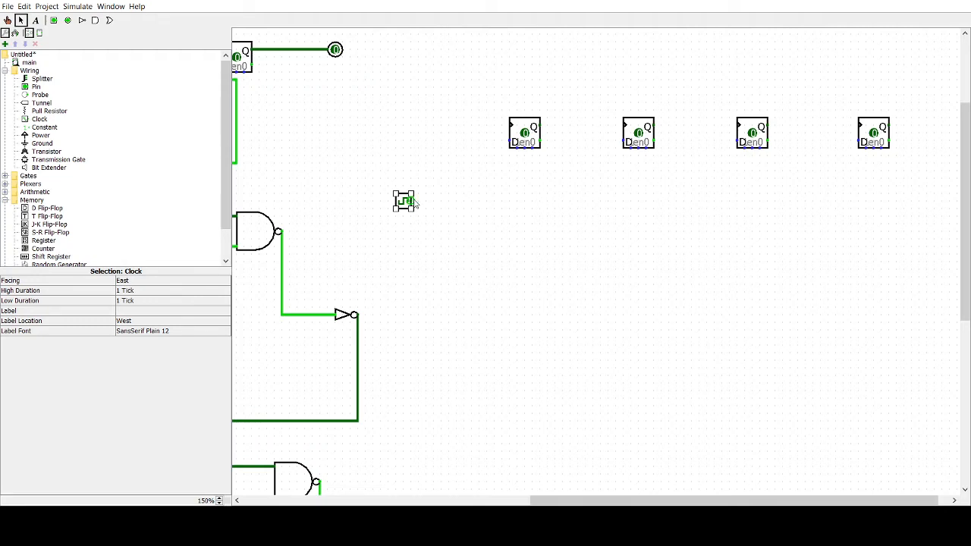
drag(414, 202, 509, 125)
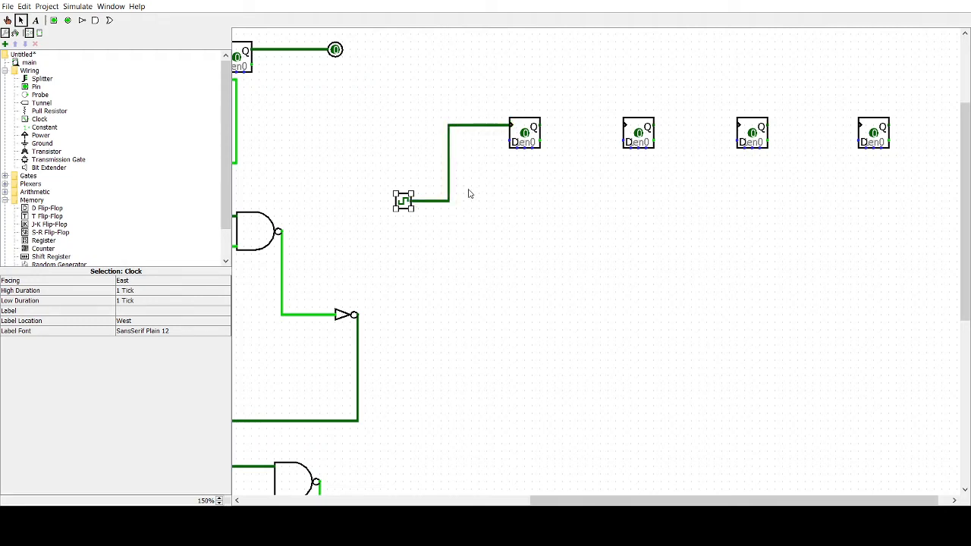
drag(448, 201, 622, 125)
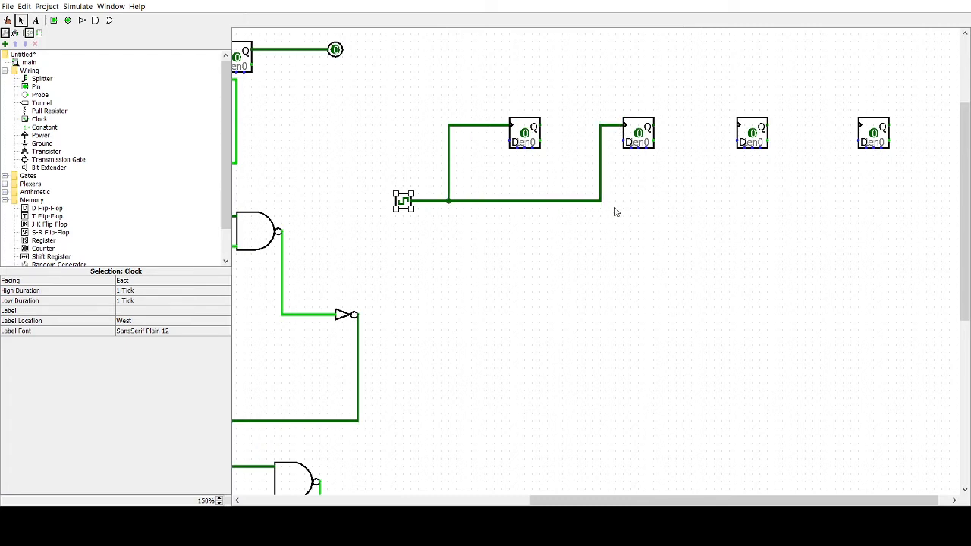
drag(600, 201, 722, 201)
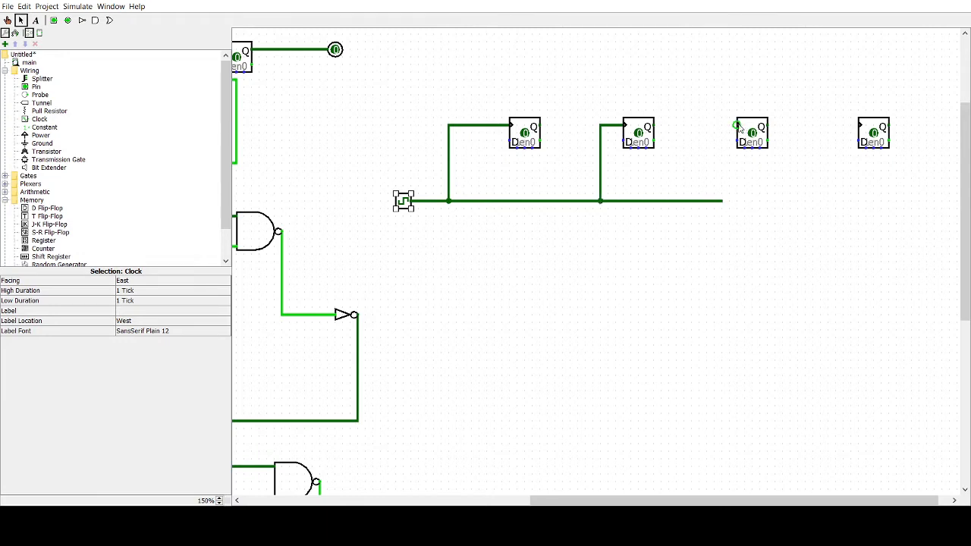
drag(737, 127, 829, 201)
drag(859, 125, 828, 201)
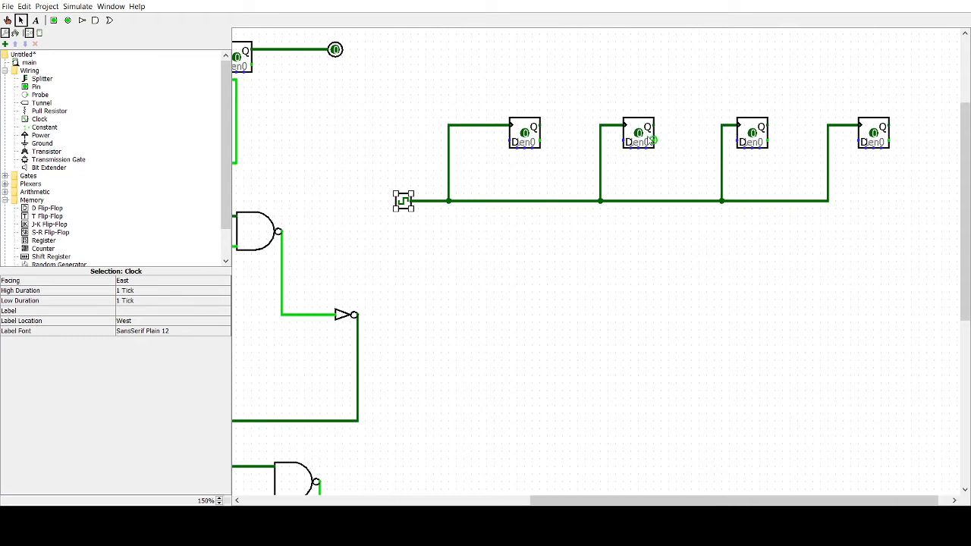
- Wire each flip-flop's Q output to the next D input, and add an input pin on the first D with DIN and CLK labels
drag(540, 125, 570, 141)
drag(653, 125, 797, 140)
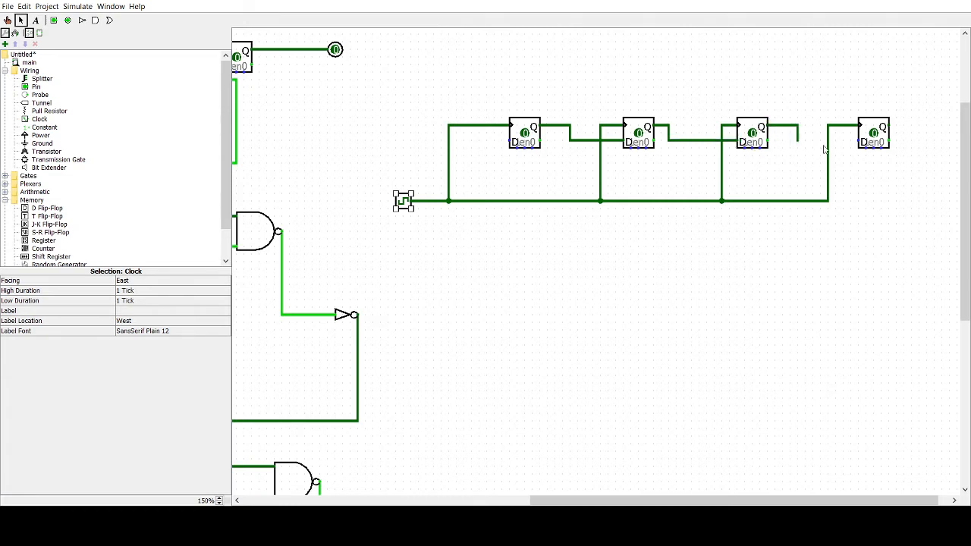
drag(858, 142, 797, 141)
click(431, 225)
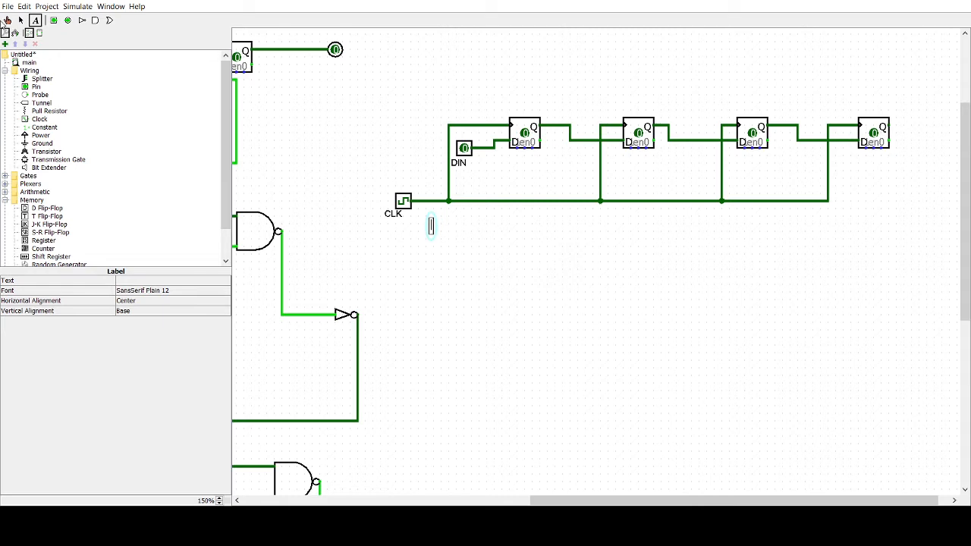
- Add an output pin beside the fourth flip-flop and wire it to that flip-flop's Q output
click(66, 22)
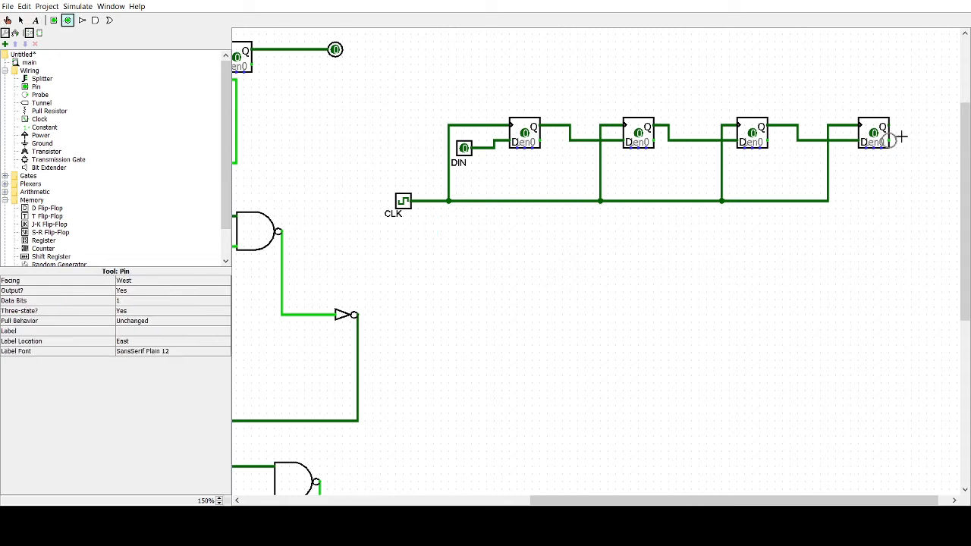
click(926, 126)
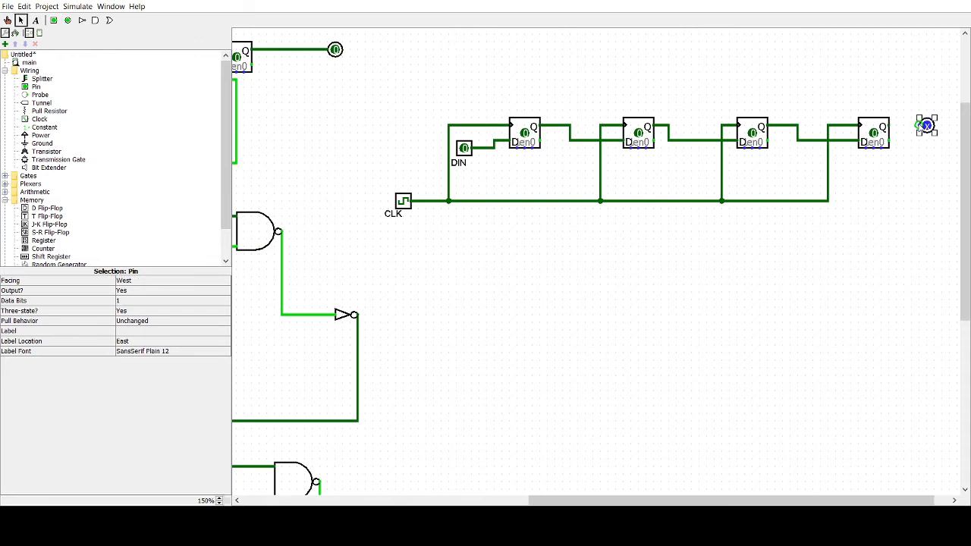
drag(918, 126, 888, 126)
- Label the output pin DATA OUT with text placed above it
click(34, 20)
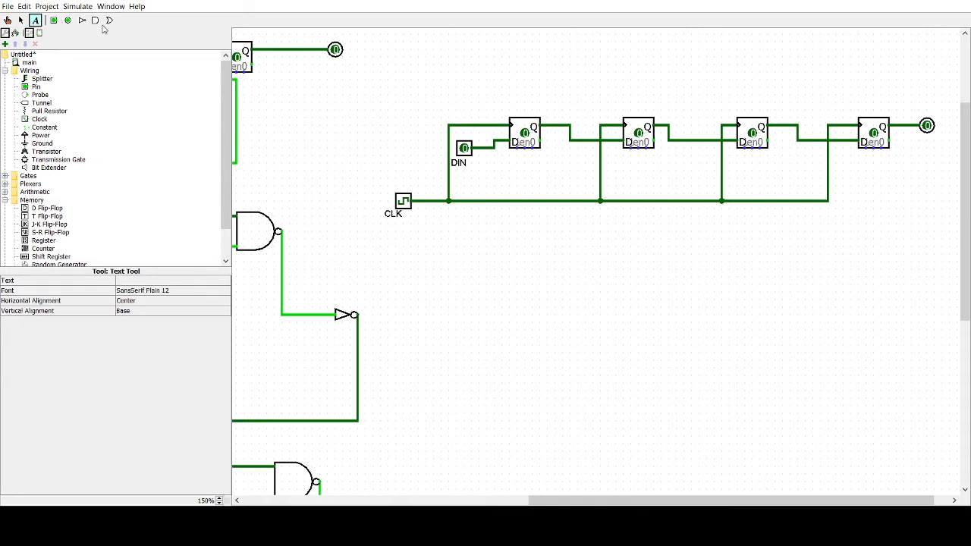
click(907, 99)
text(DA)
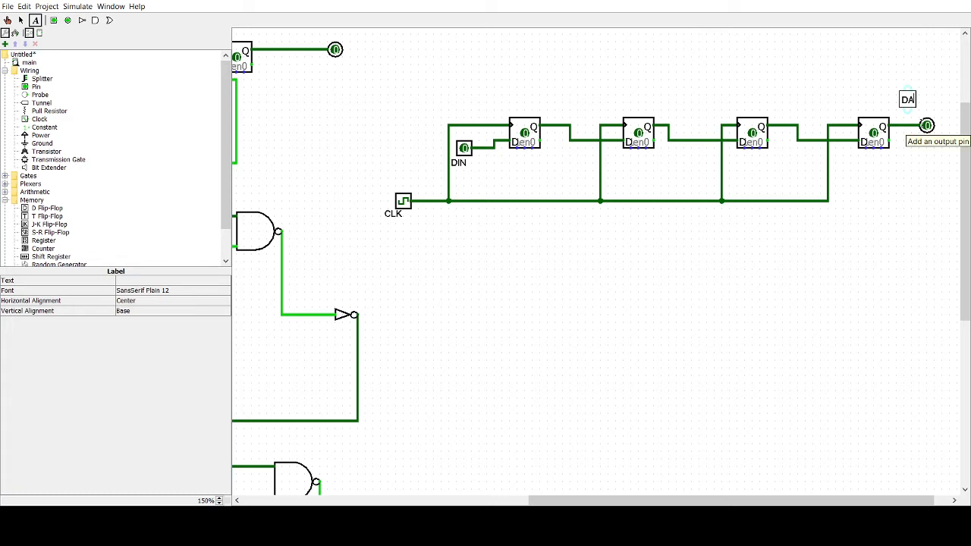
text(TA OUT)
click(857, 264)
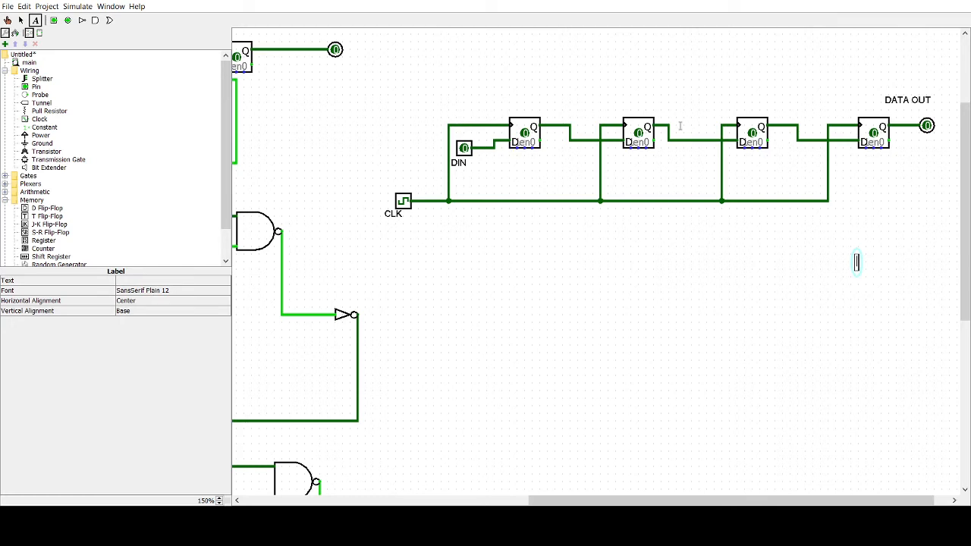
- Simulate shifting in a 1 by setting DIN to 1, toggling the clock high, and returning DIN to 0
click(8, 20)
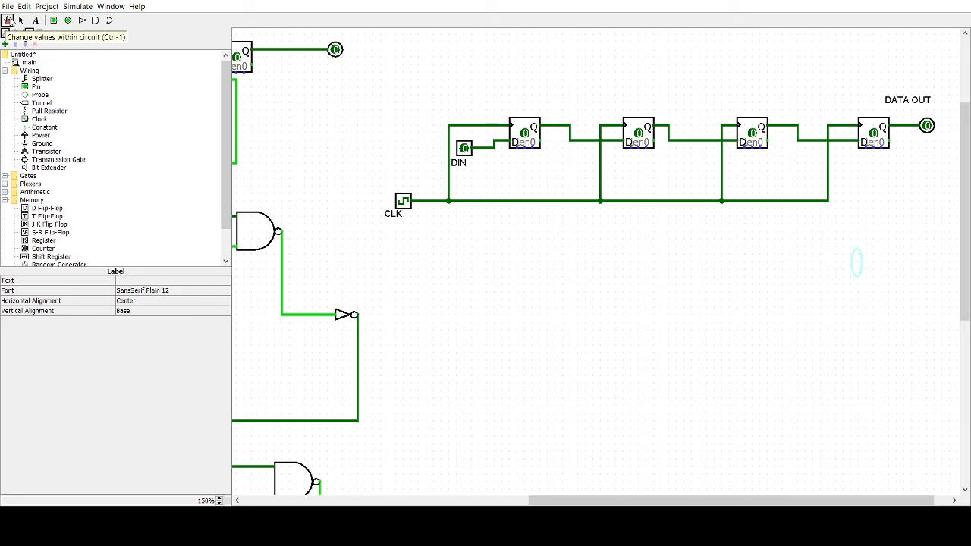
click(463, 148)
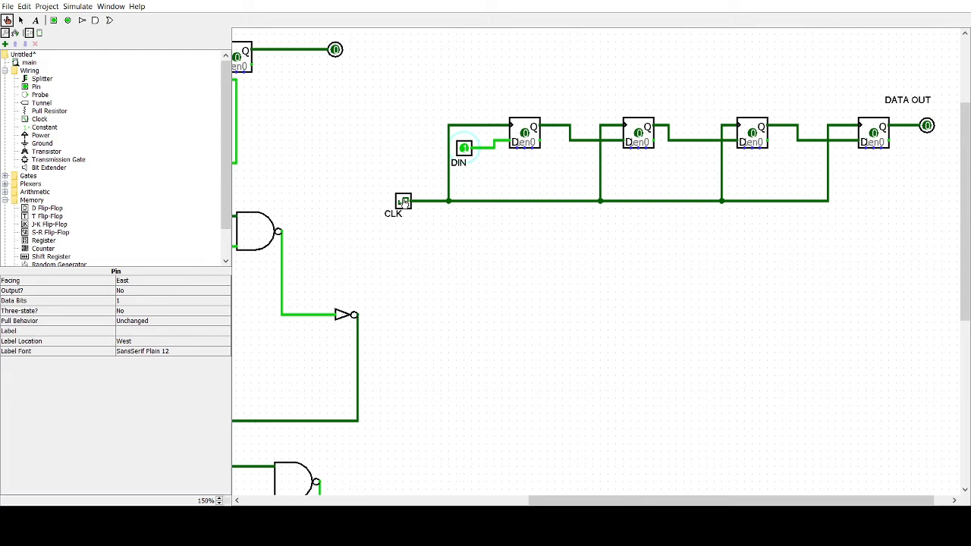
click(403, 202)
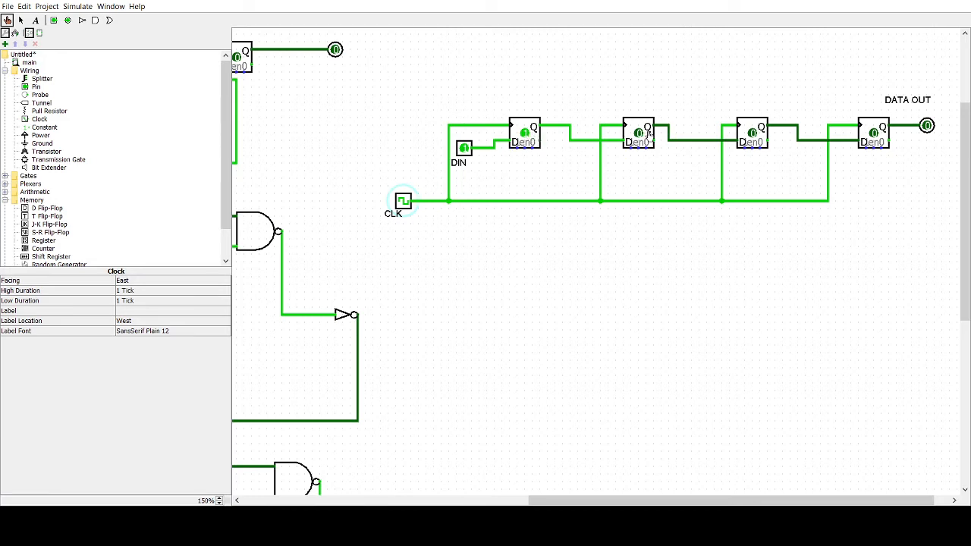
click(464, 150)
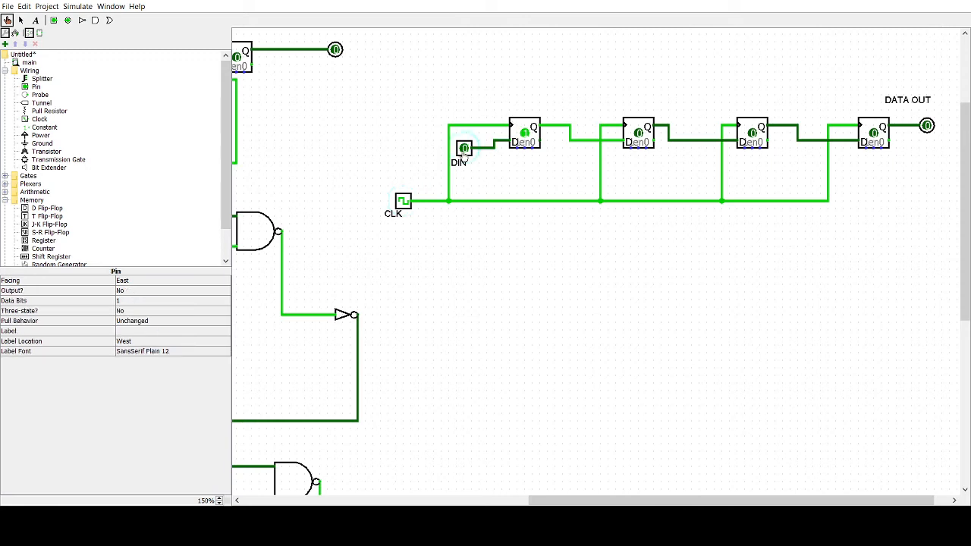
- Shift in a 0 with one clock cycle, and shift in a 1 by setting DIN to 1 and cycling the clock again
click(525, 133)
click(403, 202)
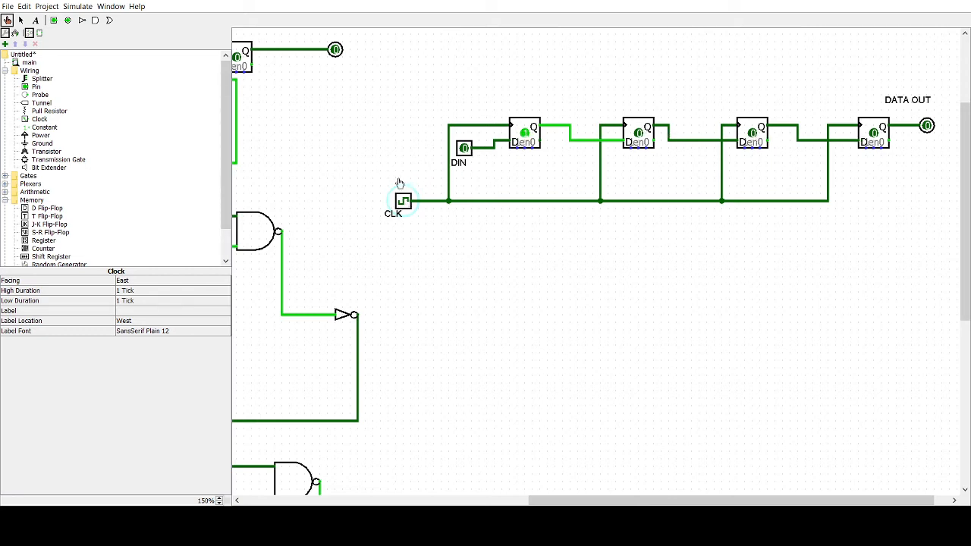
click(403, 202)
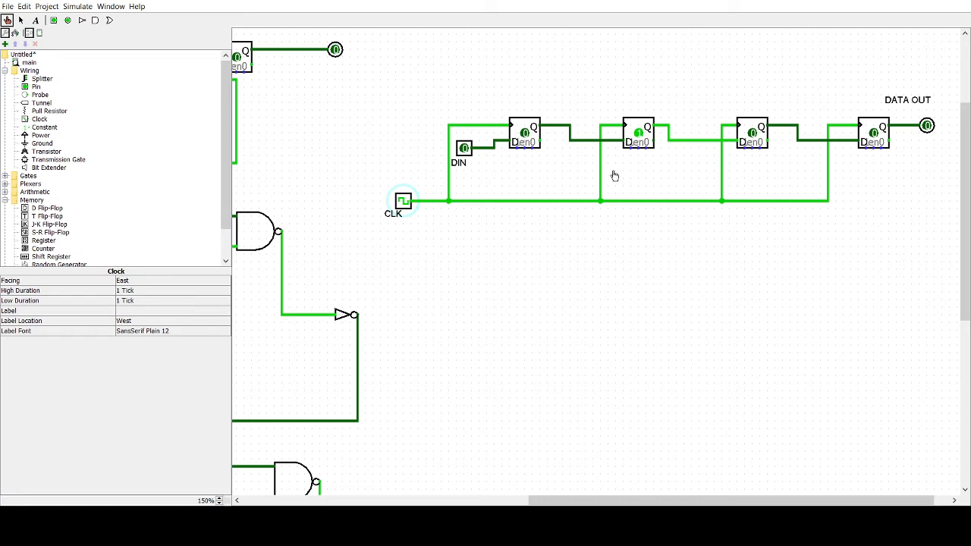
click(464, 148)
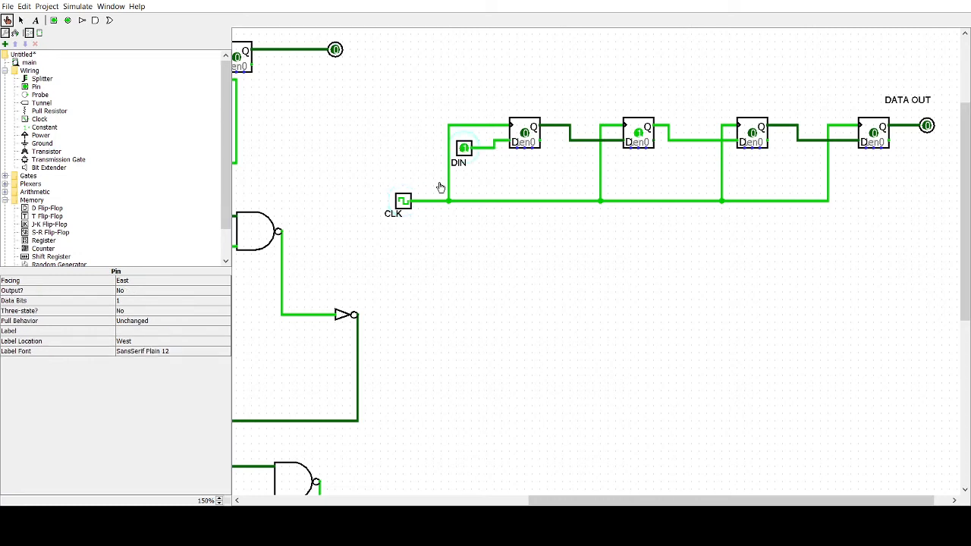
click(403, 203)
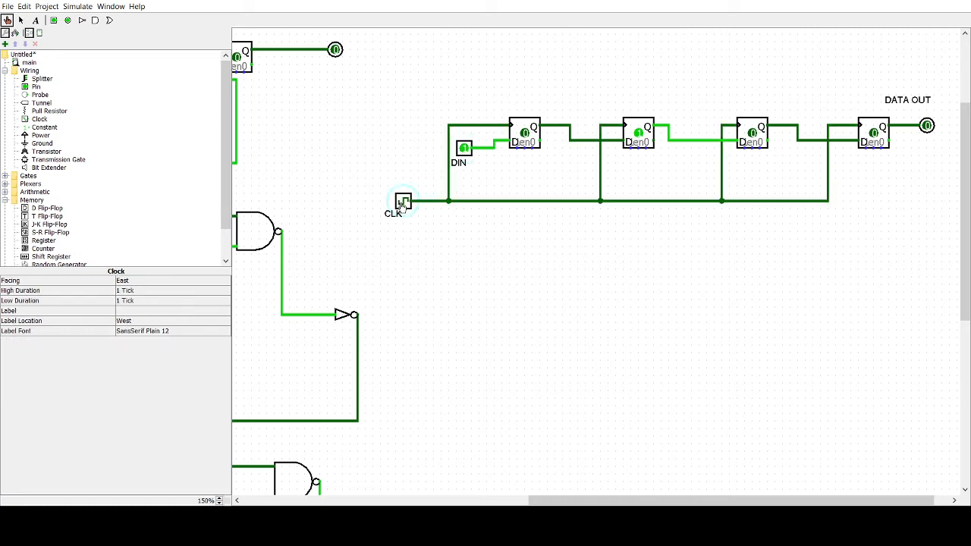
click(403, 203)
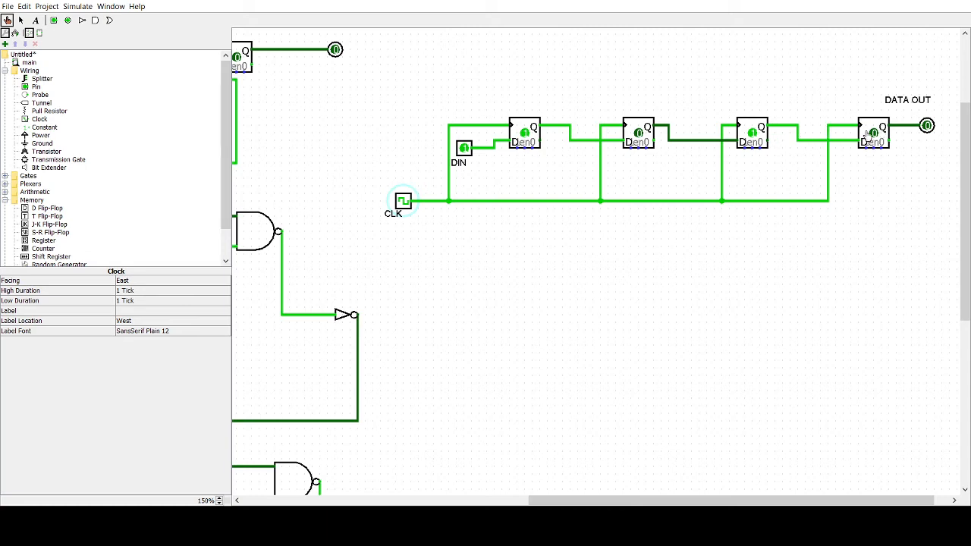
- Set DIN to 0 and cycle the clock four times to shift the stored bits out through DATA OUT
click(463, 148)
click(402, 200)
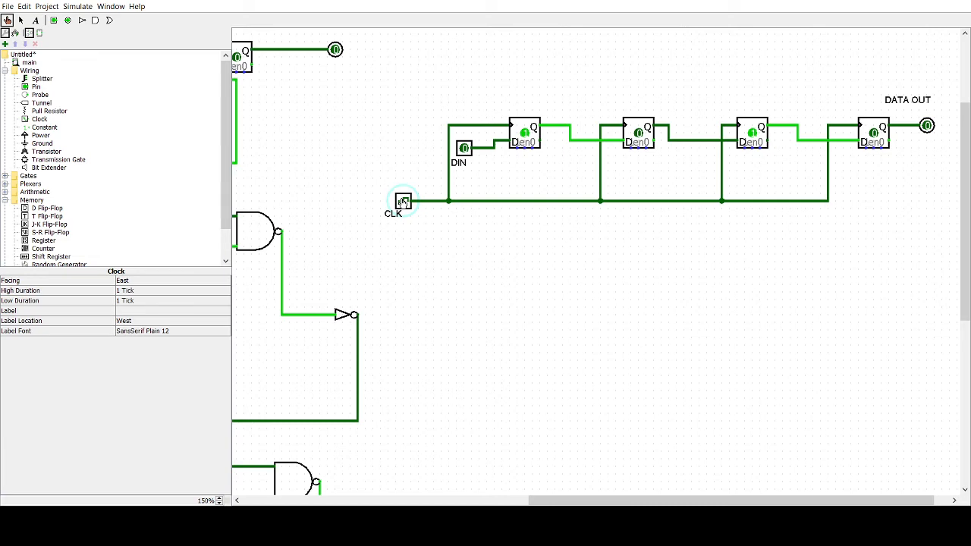
click(403, 201)
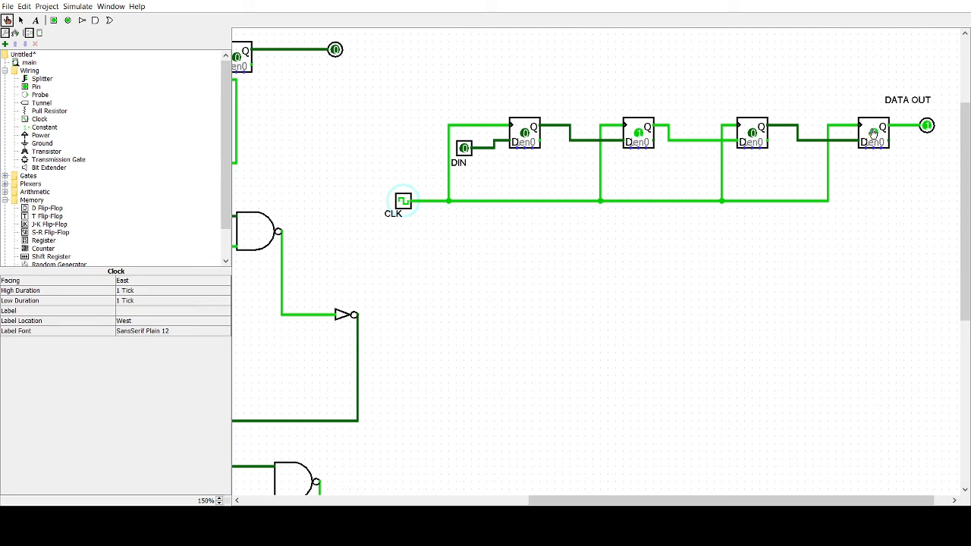
click(402, 203)
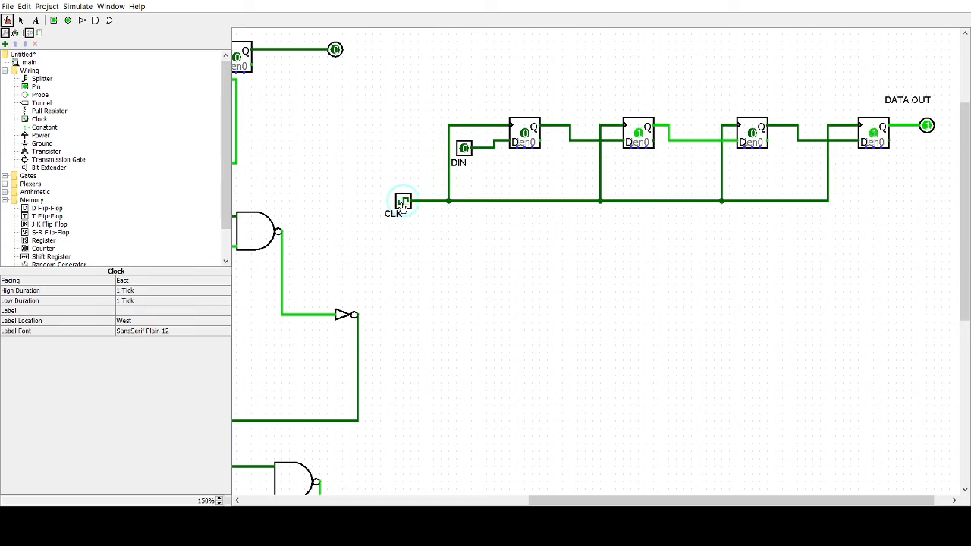
click(402, 203)
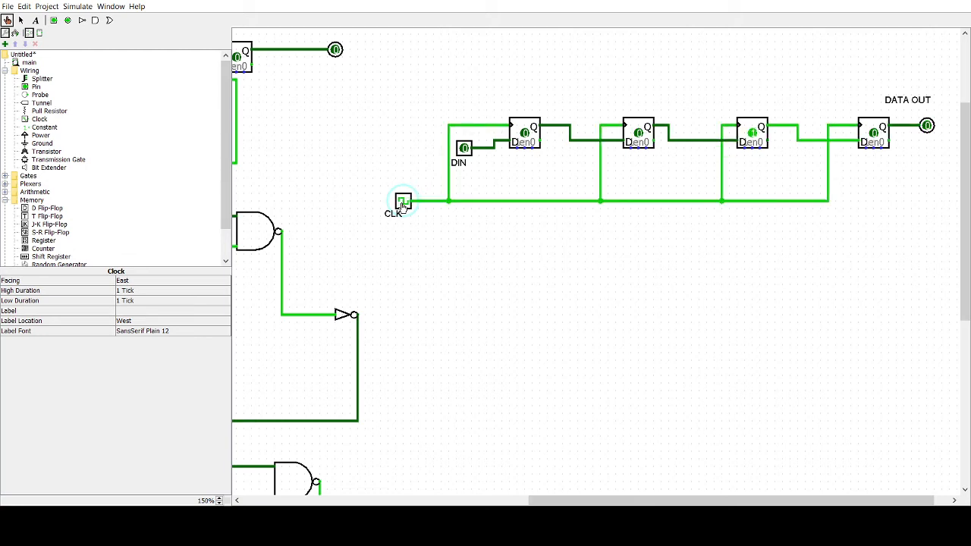
click(403, 203)
click(402, 204)
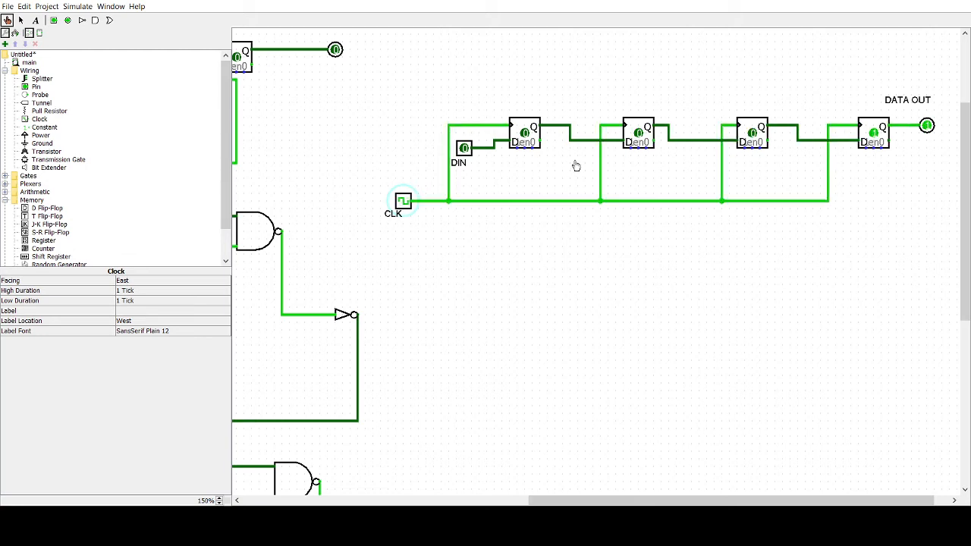
click(403, 203)
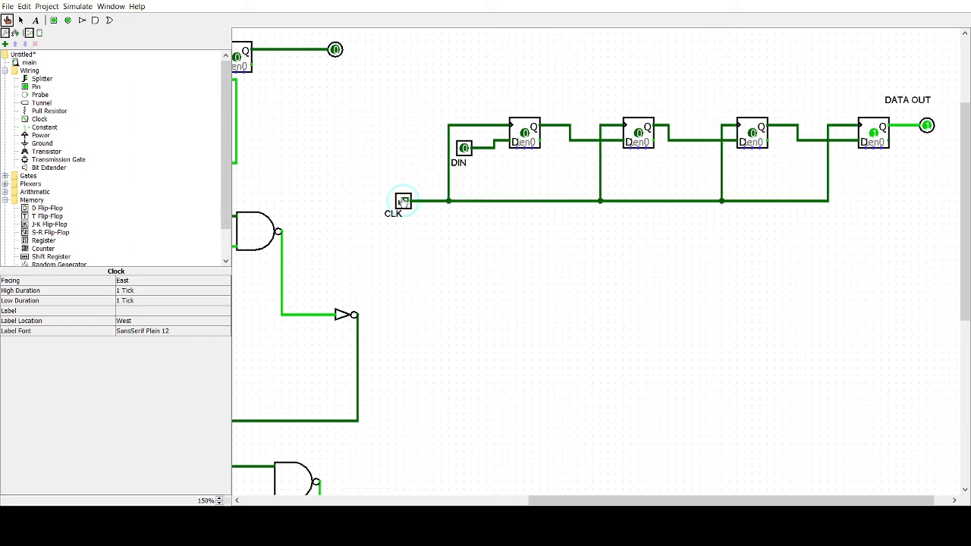
click(402, 203)
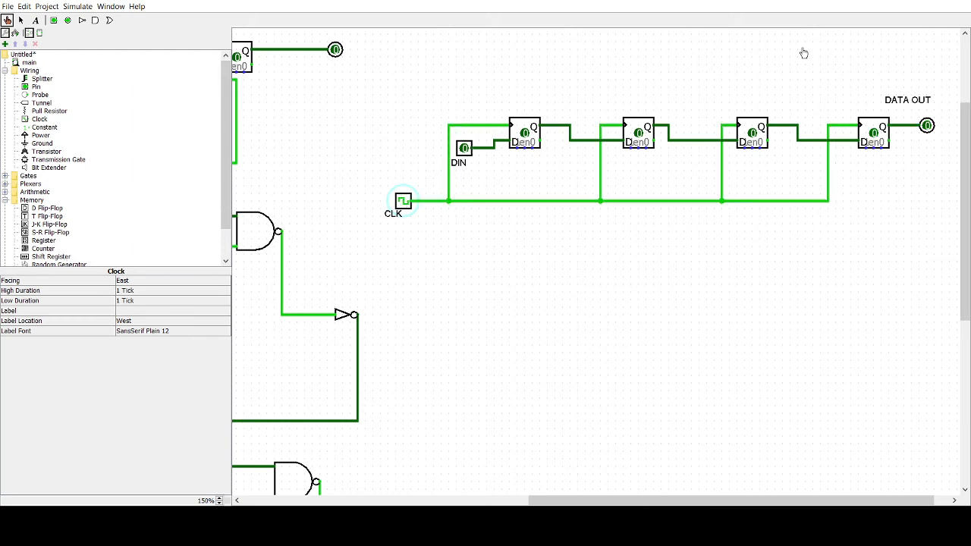
- Set DIN to 1 and cycle the clock until all four flip-flops hold 1, leaving the clock low
click(464, 148)
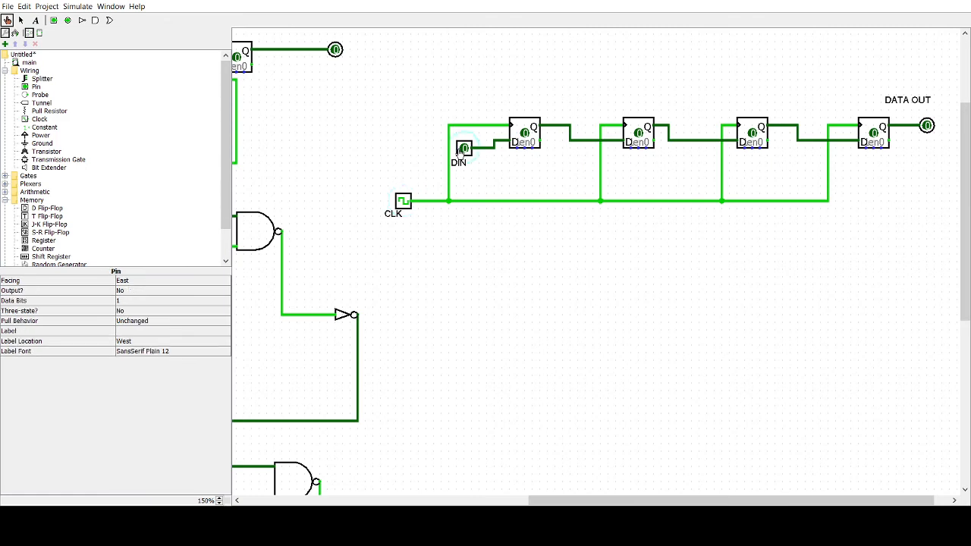
click(402, 201)
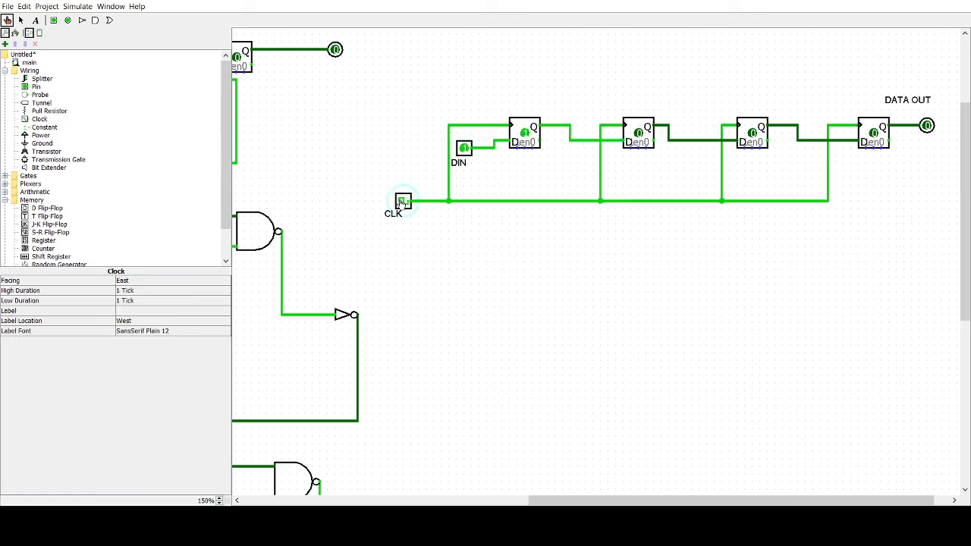
click(402, 201)
click(402, 201)
click(402, 201)
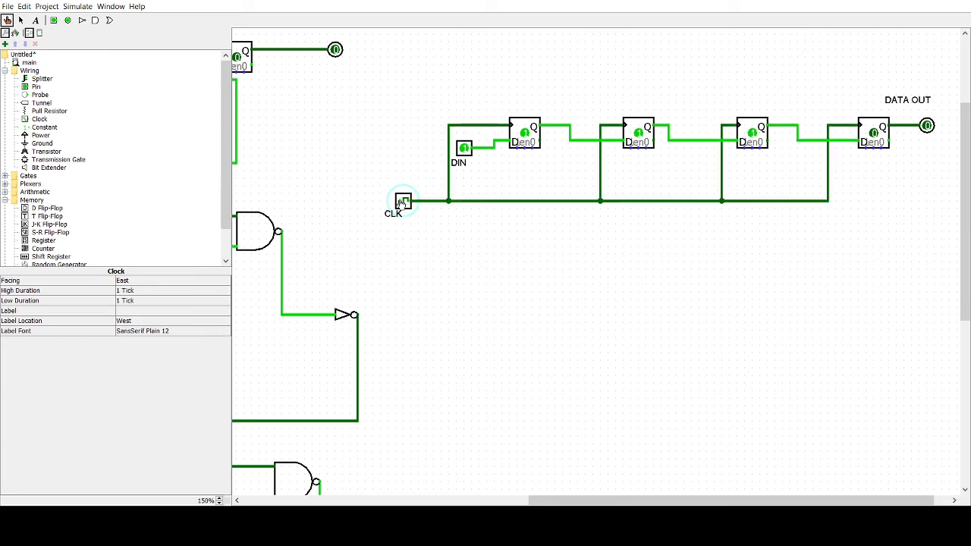
click(402, 202)
click(402, 202)
click(402, 202)
click(402, 201)
click(402, 202)
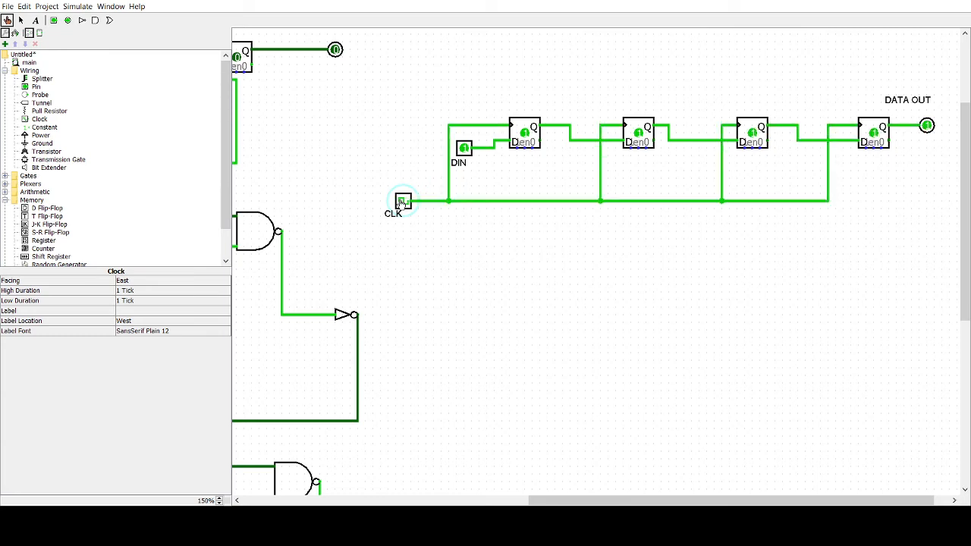
click(402, 202)
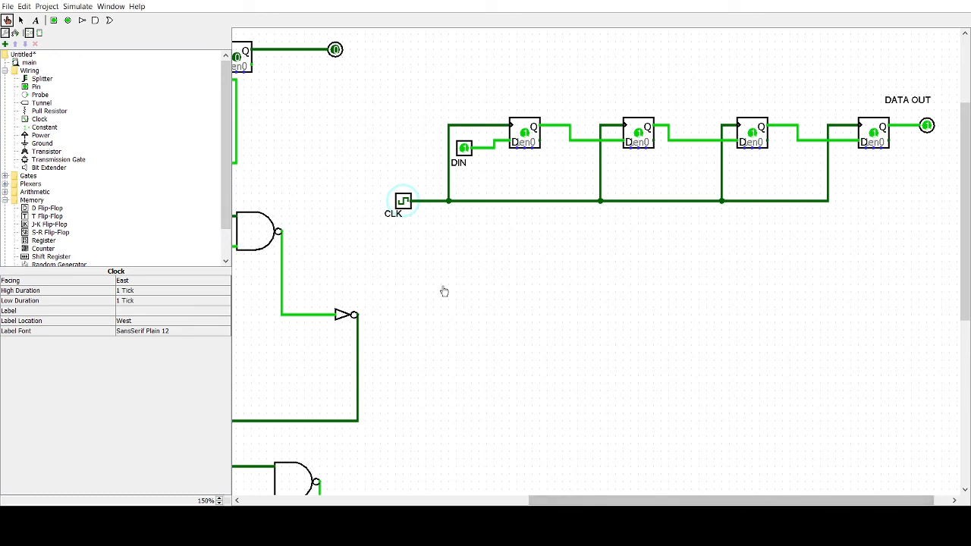
- Place three output pins in a row above the flip-flops, one just past each of the first three
click(67, 20)
click(585, 80)
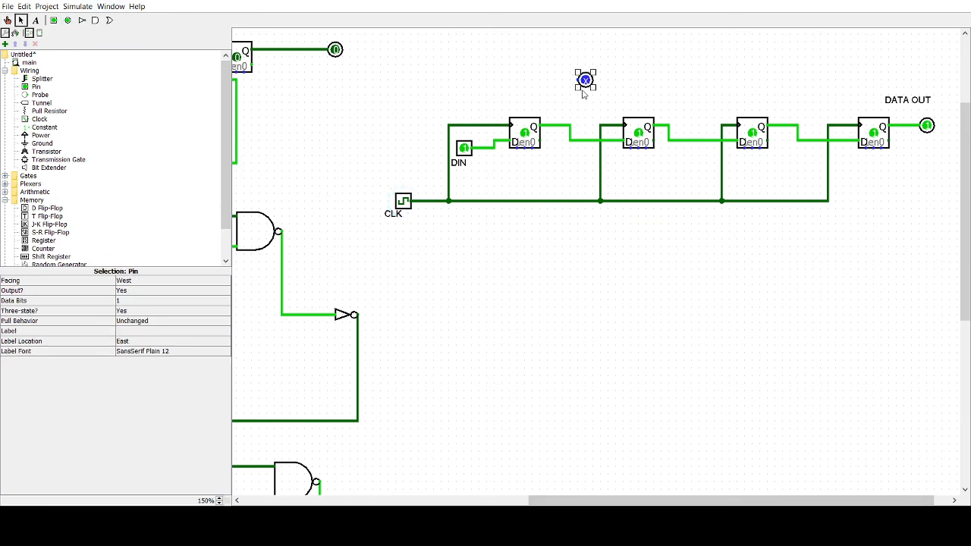
click(68, 20)
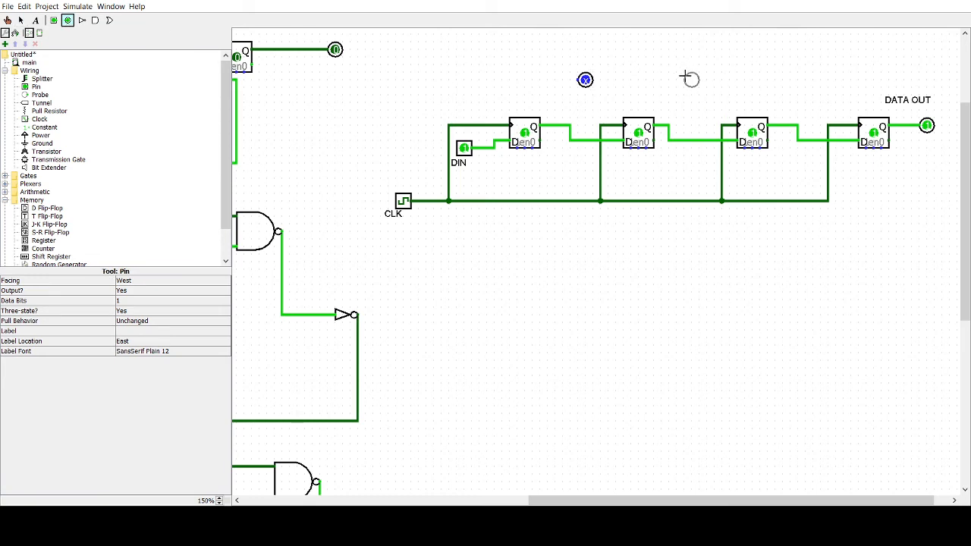
click(679, 79)
click(68, 21)
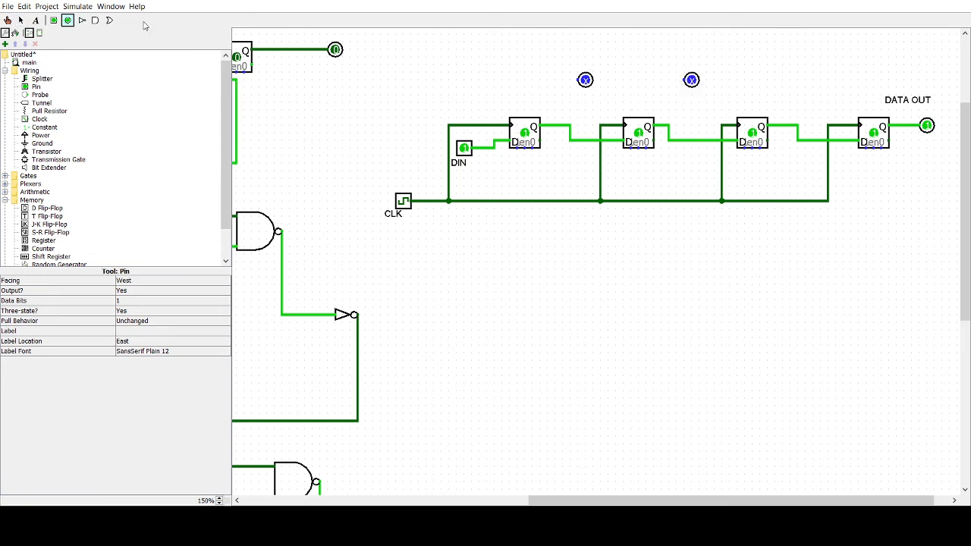
click(794, 89)
- Raise the DATA OUT pin to the new pins' row, and wire the three new pins to the first three flip-flops' Q outputs
drag(930, 129, 919, 87)
drag(579, 82, 565, 126)
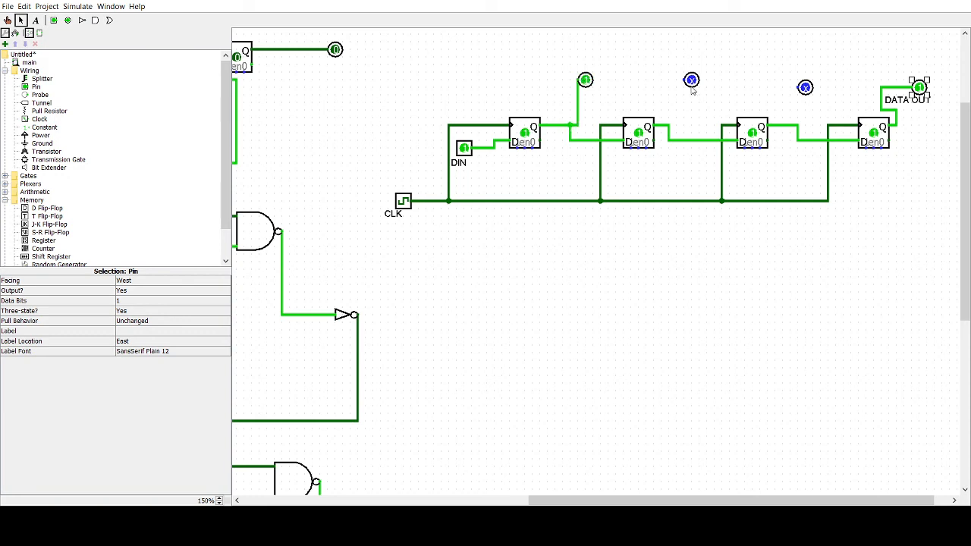
drag(689, 82, 674, 139)
drag(803, 88, 797, 138)
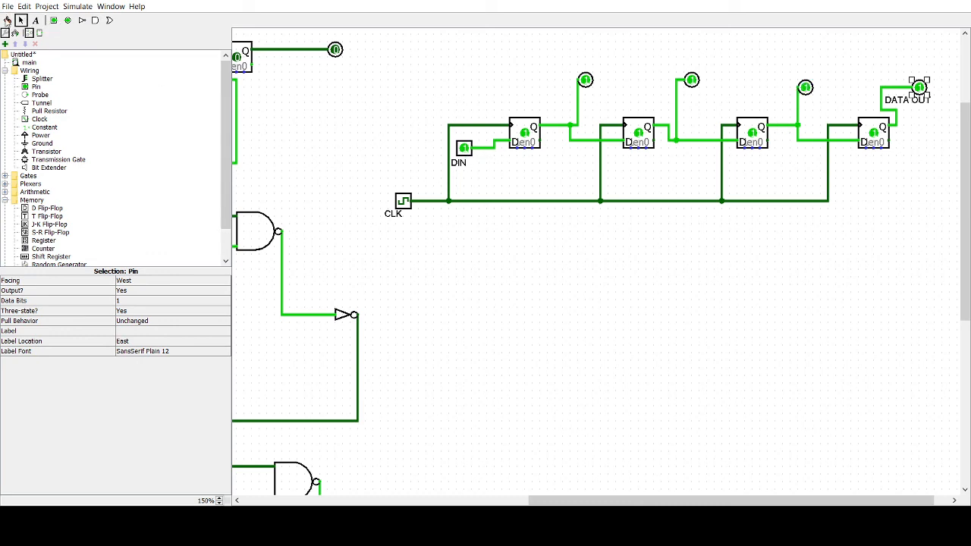
- Simulate shifting in two 0s by setting DIN to 0 and toggling the clock through two rising edges
click(8, 20)
click(464, 150)
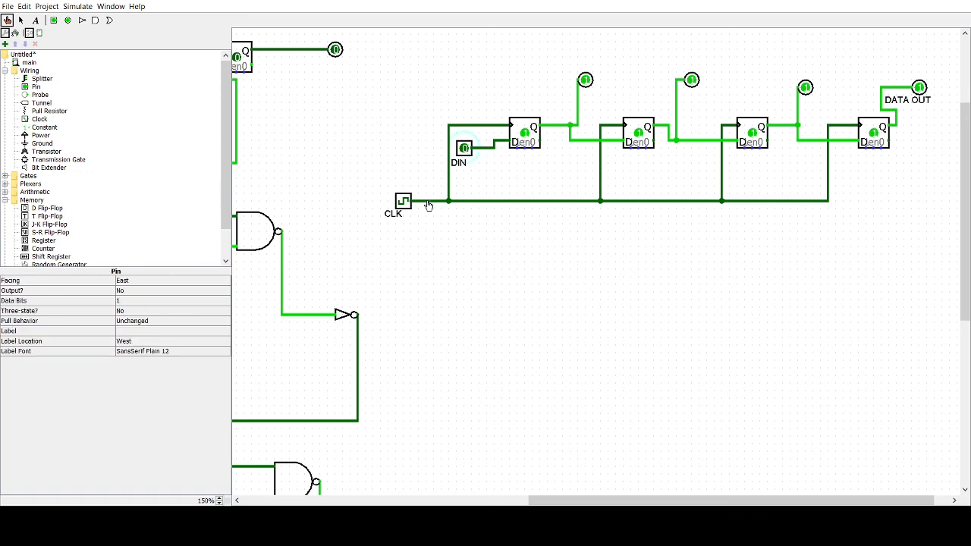
click(404, 201)
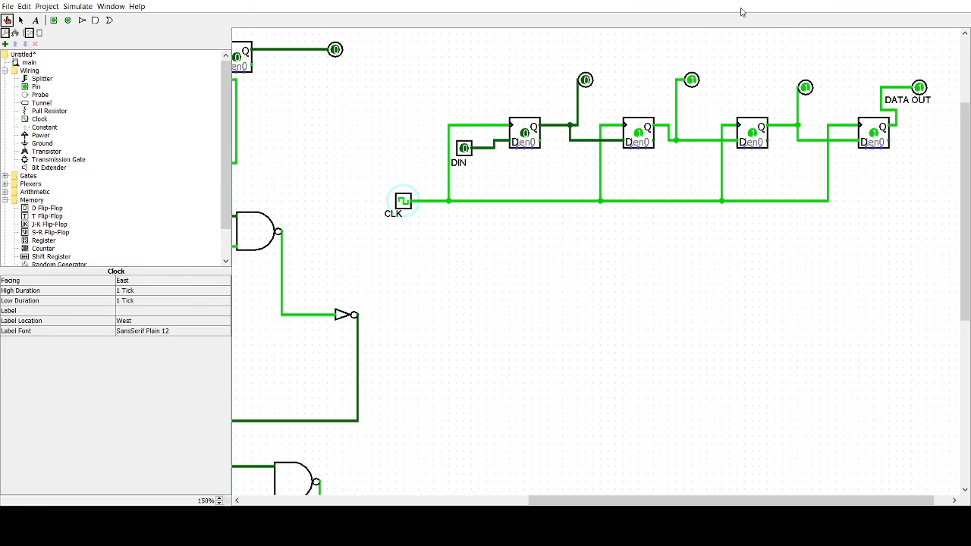
click(402, 202)
click(402, 201)
- Set DIN to 1 and toggle the clock through three rising edges to shift three 1s into the register
click(464, 148)
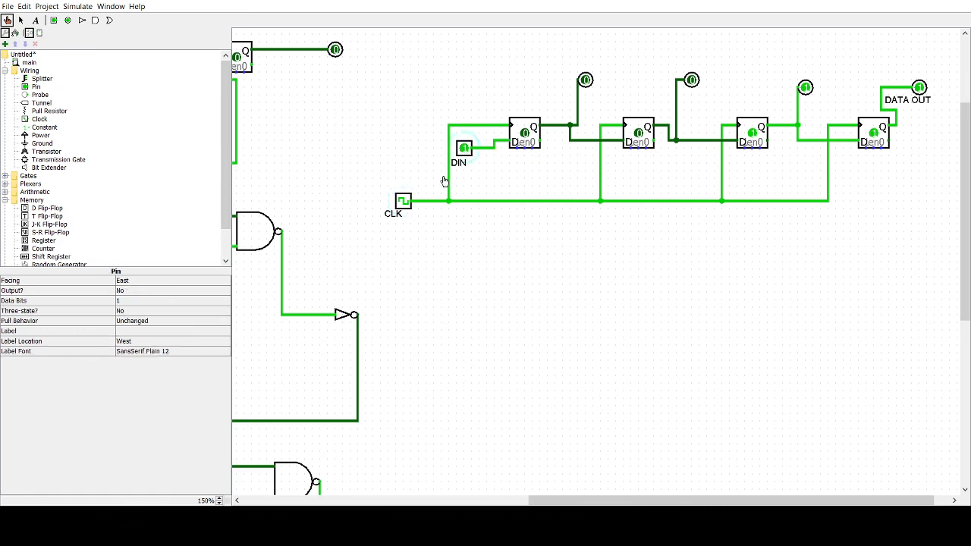
click(403, 201)
click(402, 201)
click(402, 201)
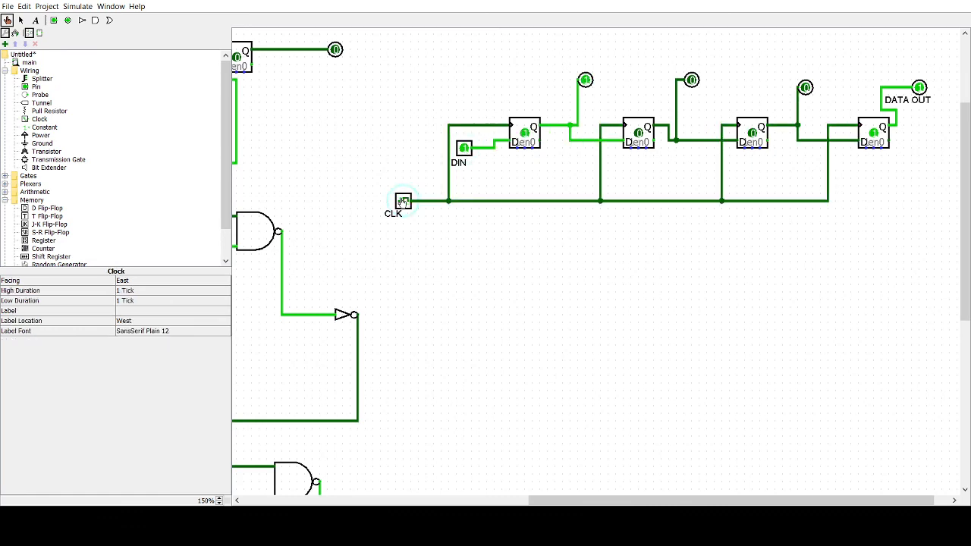
click(402, 202)
click(402, 202)
click(403, 201)
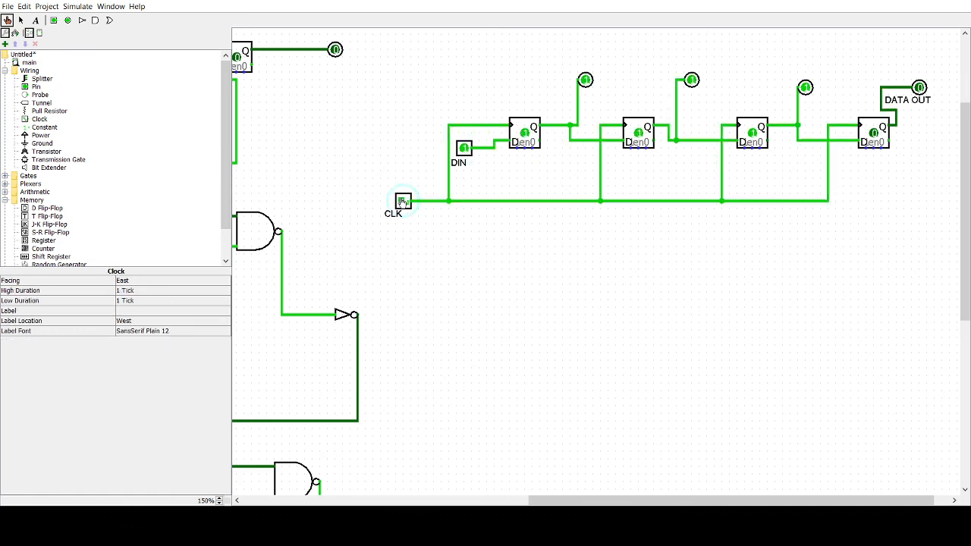